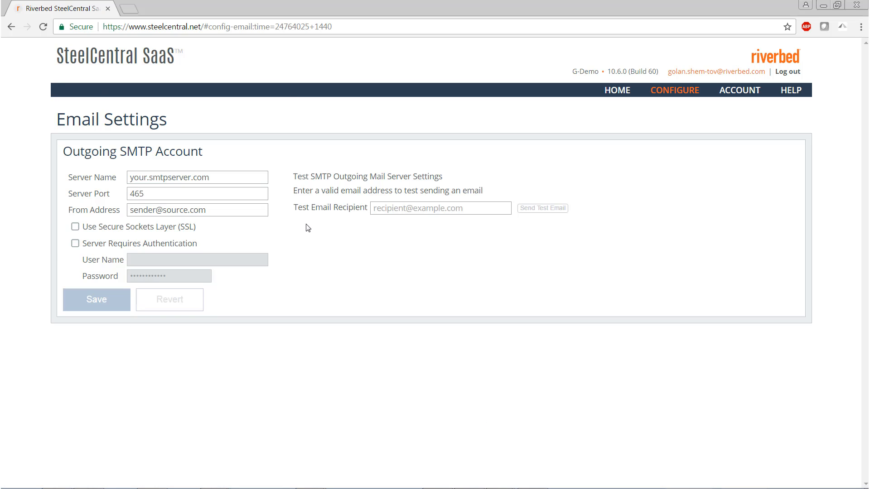
- Review the server port and from address of the outgoing SMTP account in the email settings
{"action": "left_click_drag", "start_coordinate": [243, 177], "coordinate": [123, 190]}
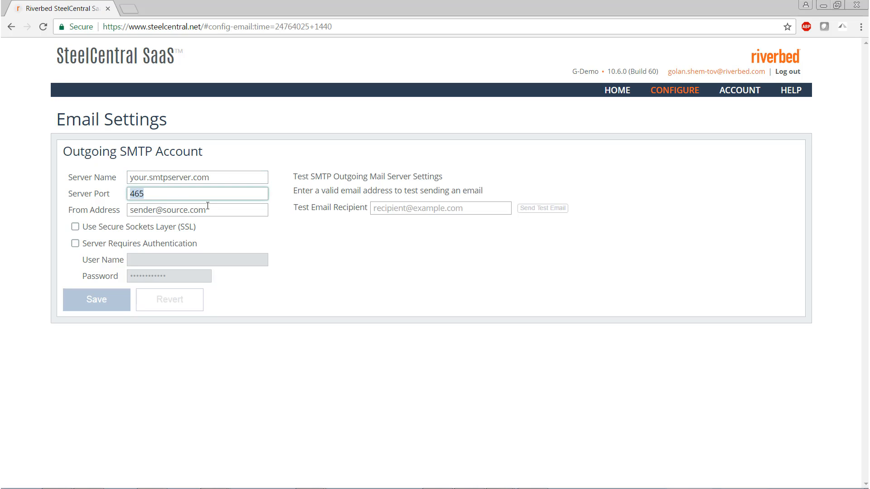
{"action": "left_click_drag", "start_coordinate": [207, 206], "coordinate": [127, 209]}
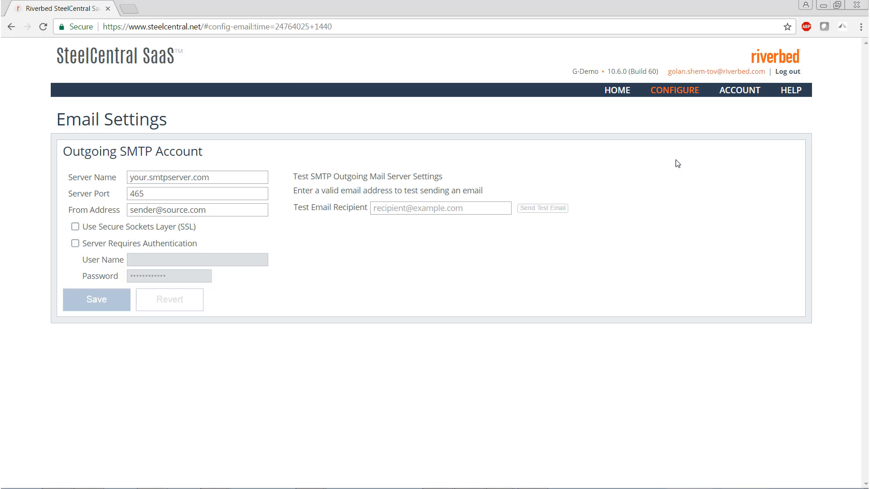
- Open the alert email templates and examine the tags available for the Alert Email template, collapsing the tag list again
{"action": "left_click", "coordinate": [667, 98]}
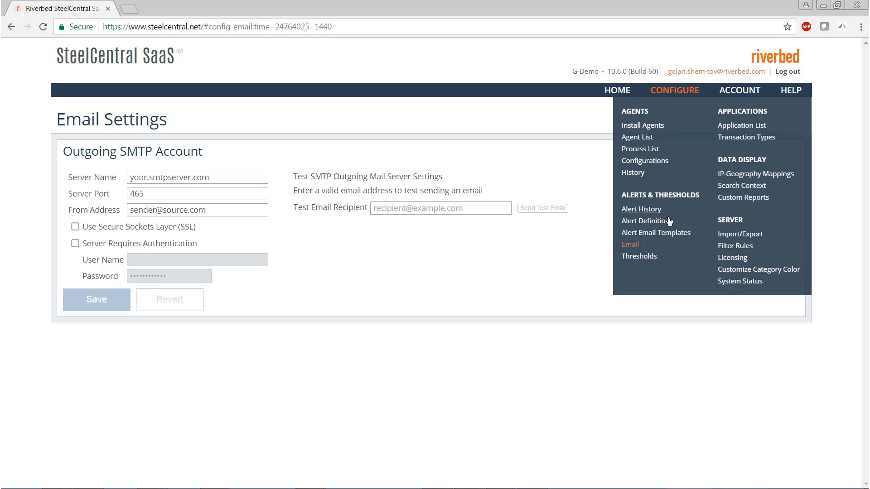
{"action": "left_click", "coordinate": [666, 232]}
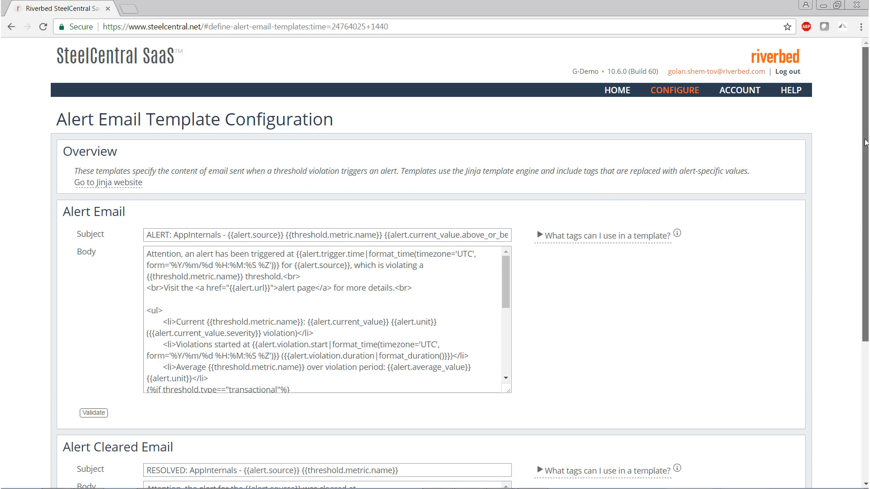
{"action": "left_click_drag", "start_coordinate": [865, 145], "coordinate": [866, 216]}
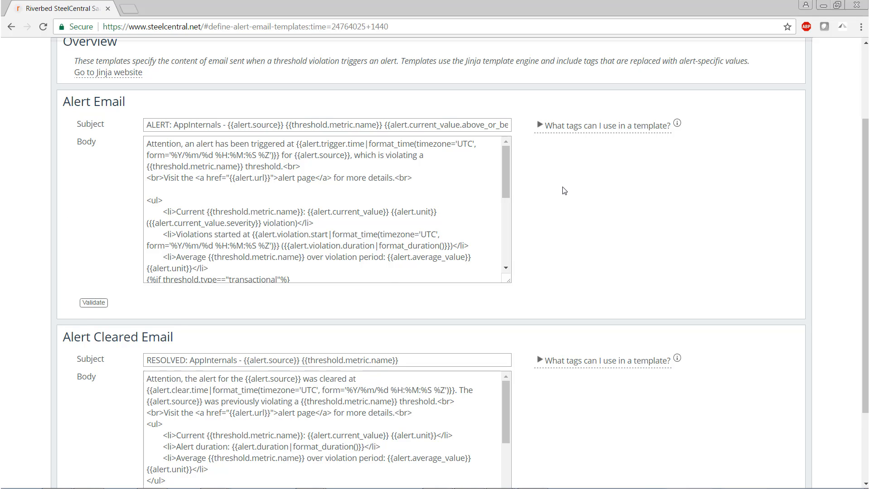
{"action": "left_click", "coordinate": [544, 130]}
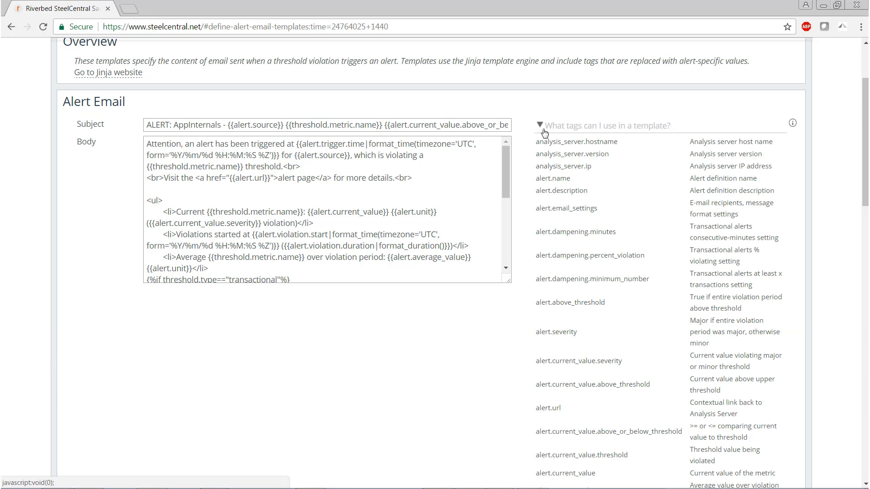
{"action": "left_click", "coordinate": [544, 130]}
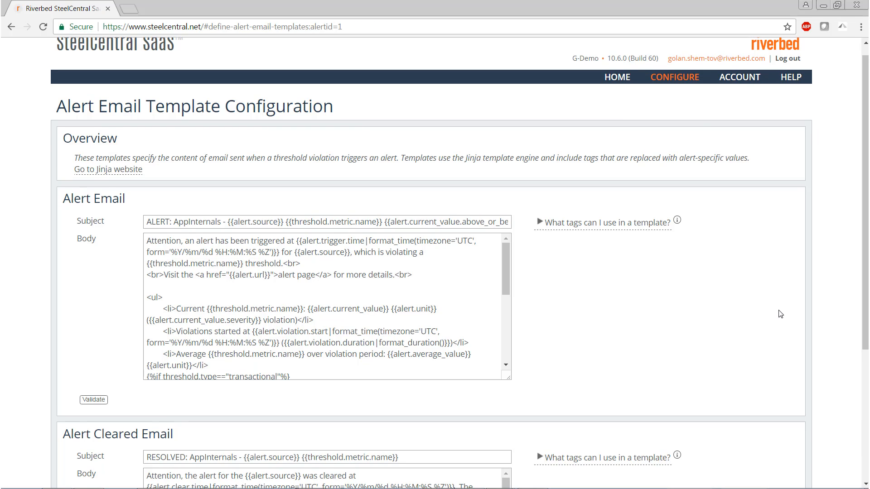
- Open the alert definitions and toggle the global Alerts setting off and back on
{"action": "mouse_move", "coordinate": [678, 86]}
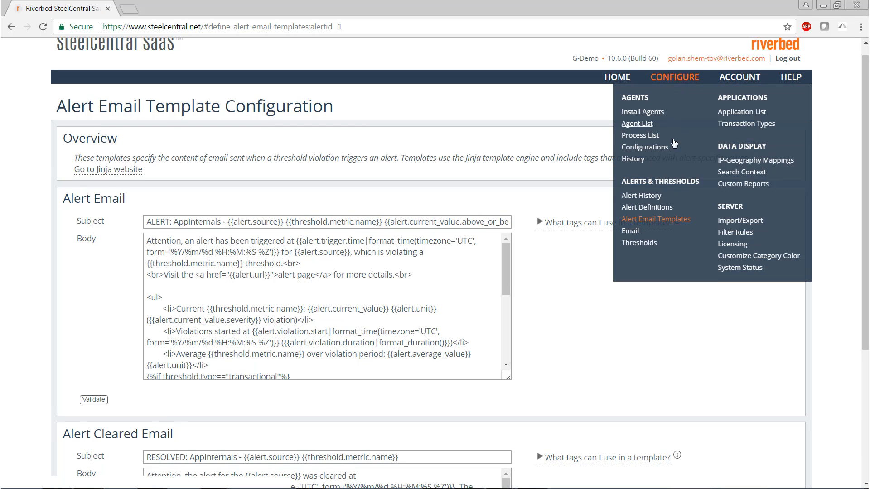
{"action": "left_click", "coordinate": [647, 207]}
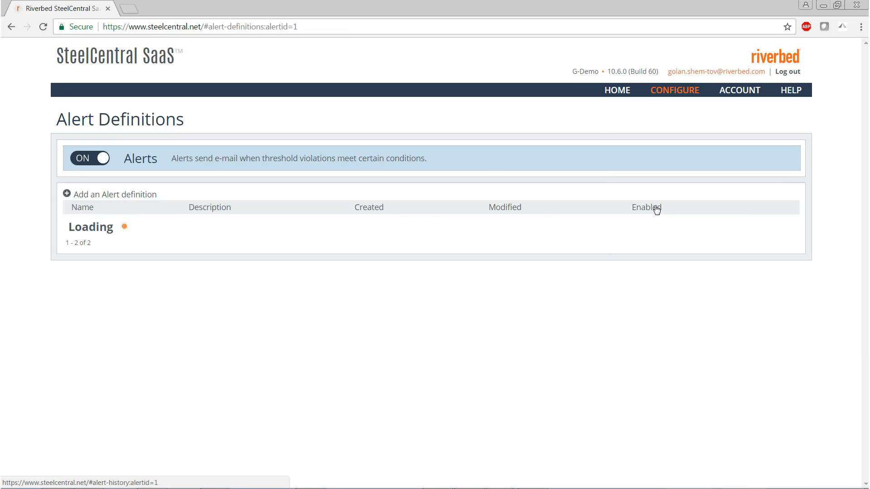
{"action": "left_click", "coordinate": [86, 158]}
{"action": "left_click", "coordinate": [78, 159]}
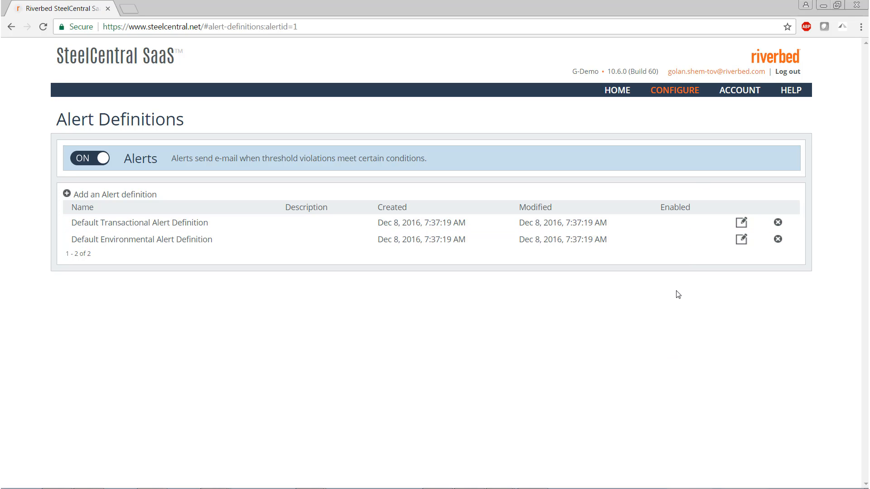
- Open the Default Transactional Alert Definition for editing and review its trigger conditions, email settings and blackout scheduling
{"action": "left_click", "coordinate": [741, 223]}
{"action": "scroll", "coordinate": [660, 248], "scroll_direction": "down", "scroll_amount": 6}
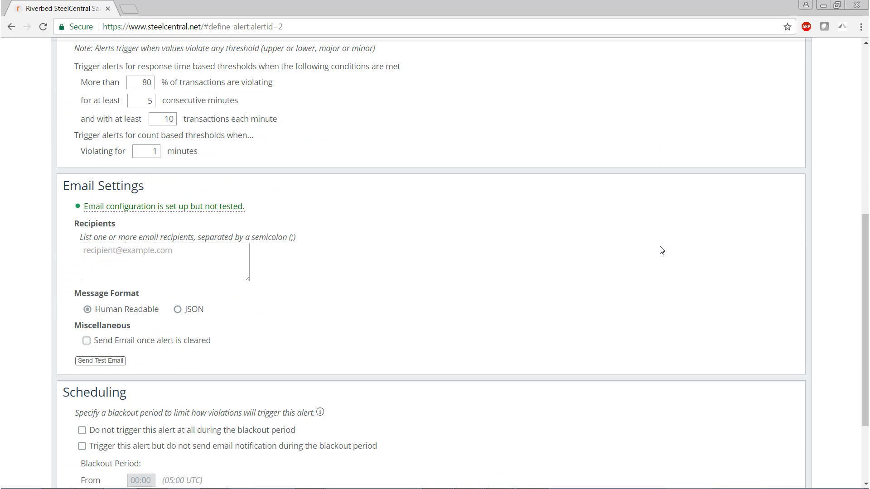
{"action": "scroll", "coordinate": [660, 249], "scroll_direction": "down", "scroll_amount": 3}
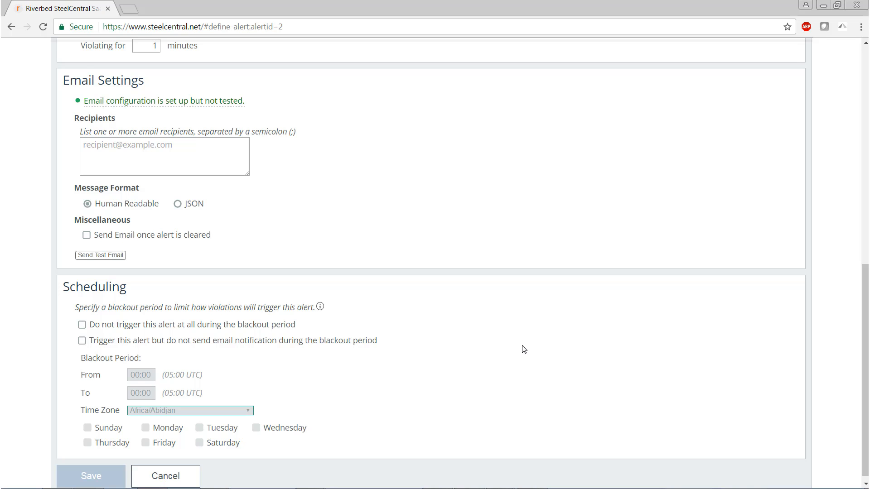
{"action": "scroll", "coordinate": [524, 348], "scroll_direction": "up", "scroll_amount": 12}
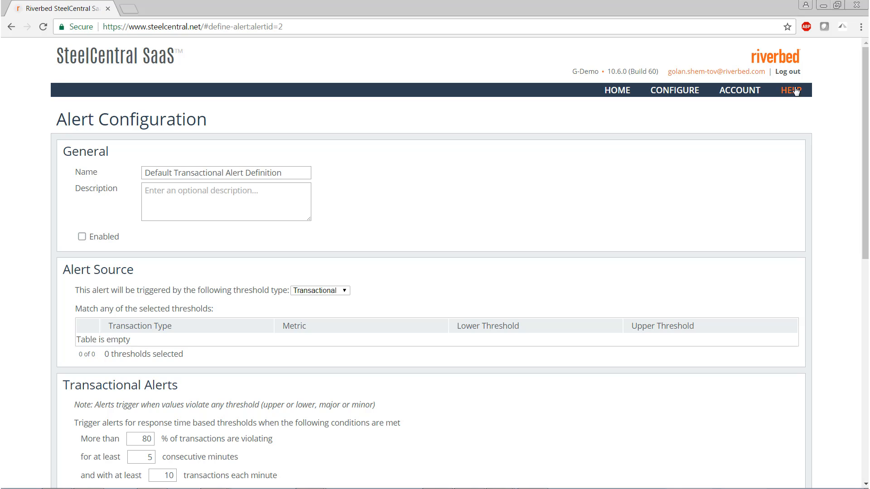
- Open the help page for the Alert Configuration screen and read through it
{"action": "left_click", "coordinate": [796, 91]}
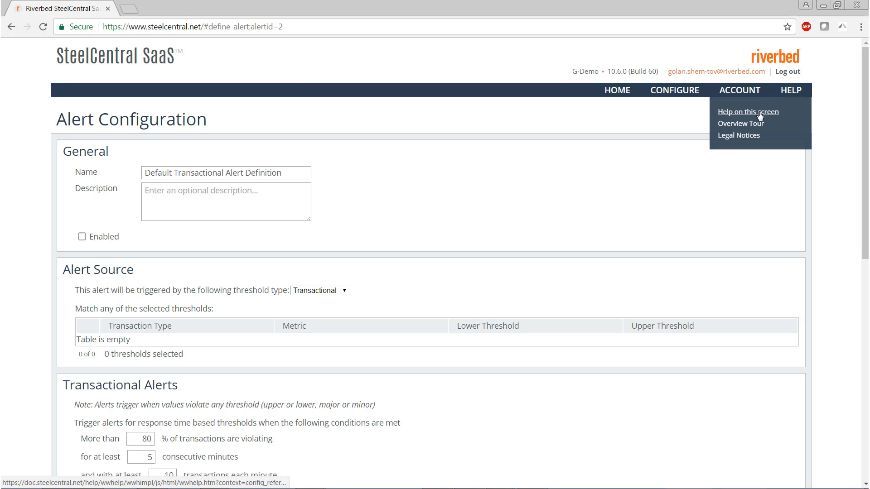
{"action": "left_click", "coordinate": [760, 113]}
{"action": "left_click_drag", "start_coordinate": [865, 89], "coordinate": [866, 119]}
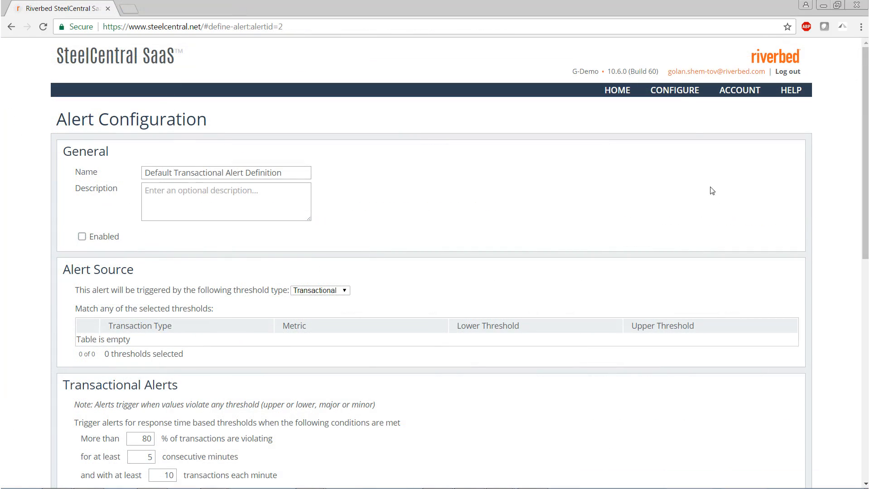
- Open the threshold overview and look beyond the environmental thresholds at the other threshold categories
{"action": "left_click", "coordinate": [679, 97]}
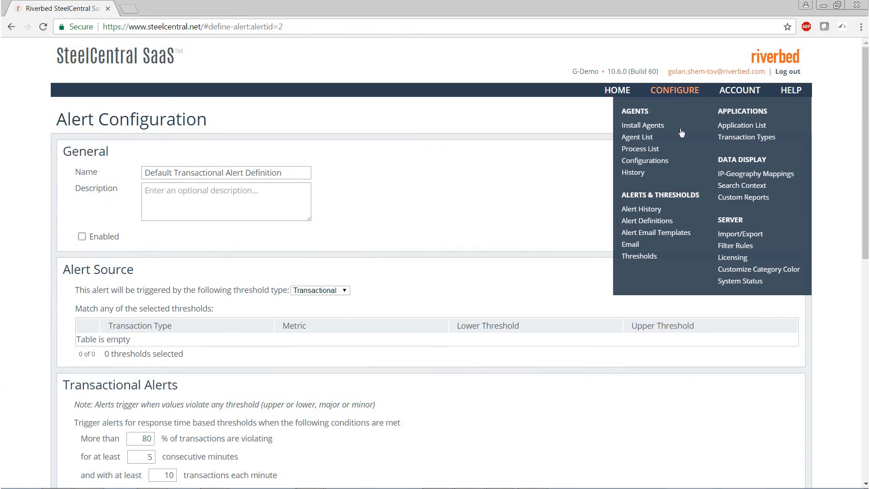
{"action": "left_click", "coordinate": [638, 256]}
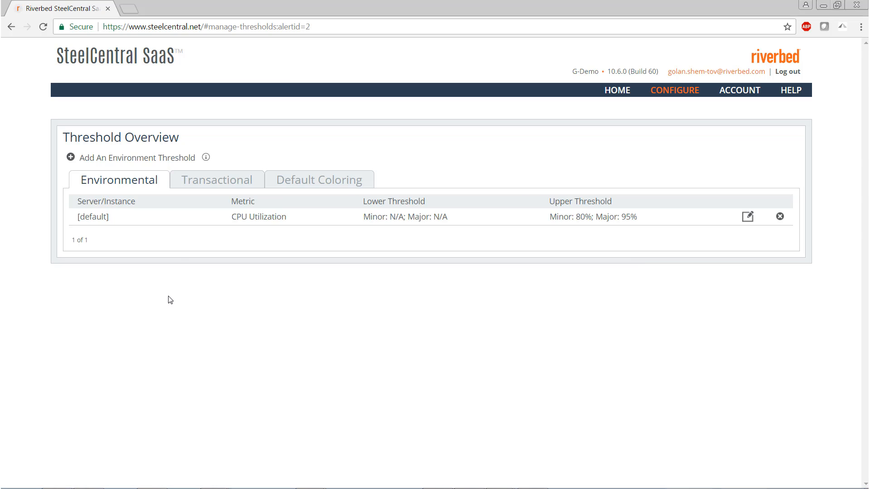
{"action": "left_click", "coordinate": [274, 180]}
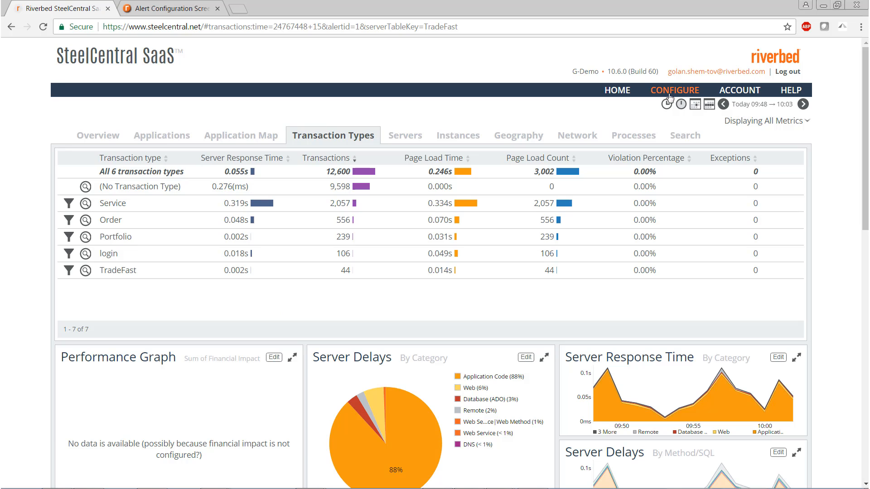
- Start a new transaction threshold in the threshold overview for transaction type [default] with the Server Response Time metric
{"action": "mouse_move", "coordinate": [674, 90]}
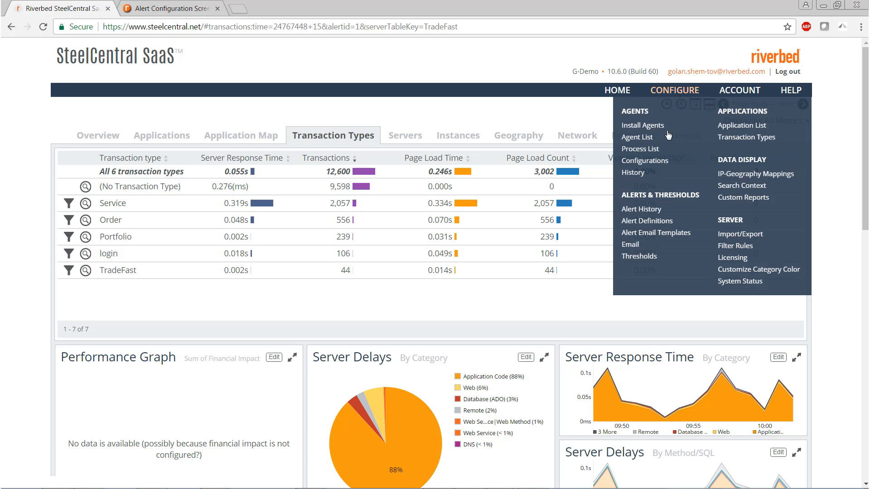
{"action": "left_click", "coordinate": [637, 256]}
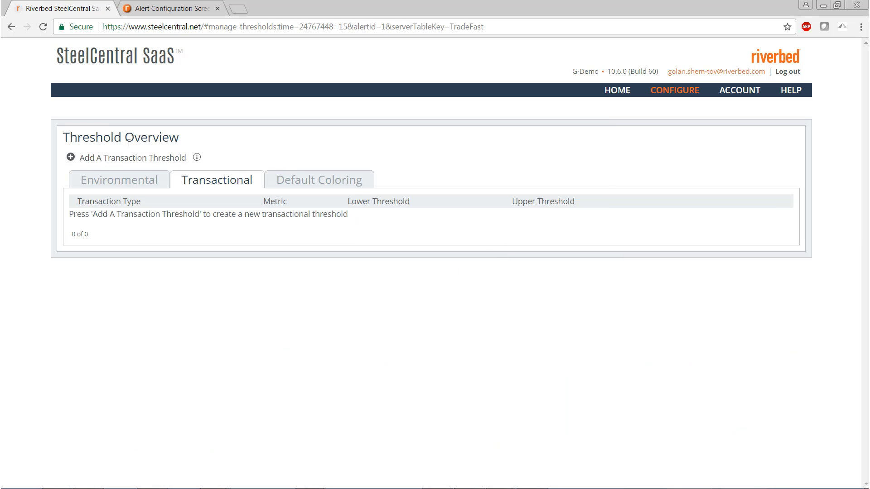
{"action": "left_click", "coordinate": [110, 158]}
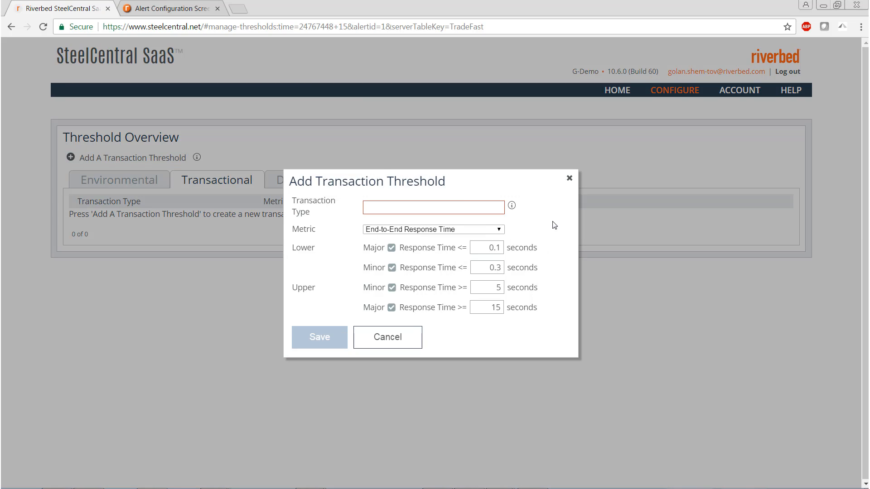
{"action": "mouse_move", "coordinate": [513, 210]}
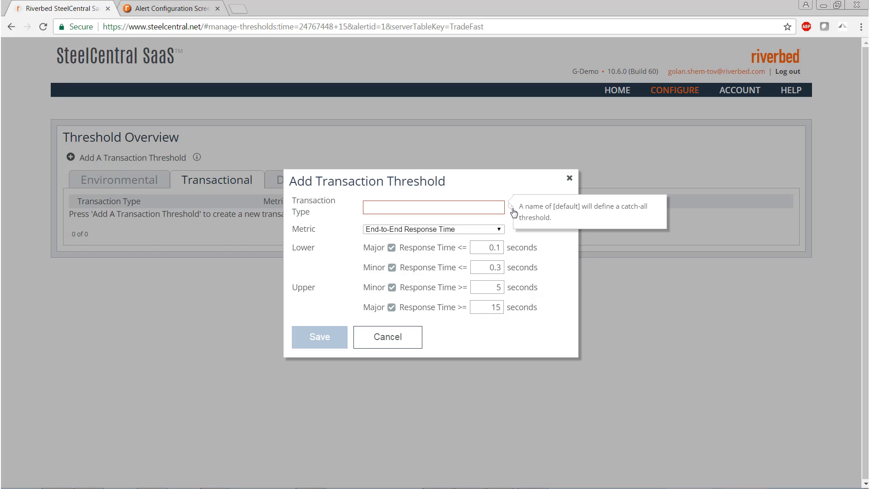
{"action": "left_click", "coordinate": [491, 207]}
{"action": "type", "text": "[default]"}
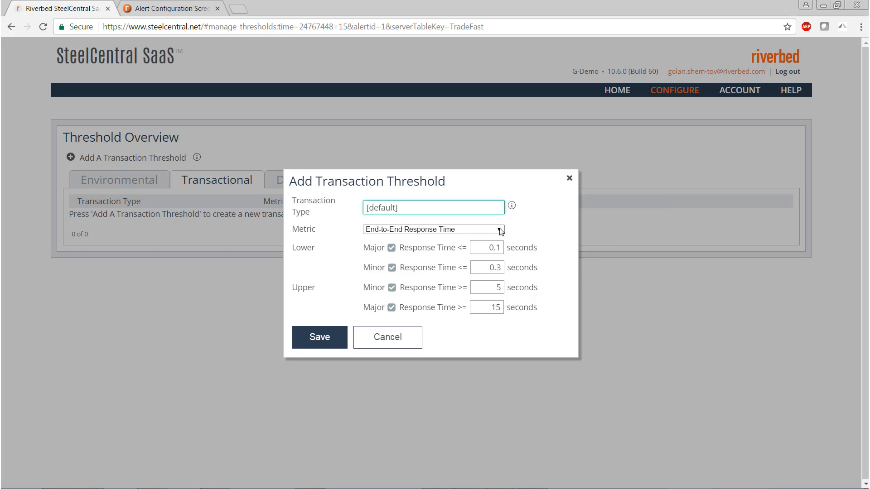
{"action": "left_click", "coordinate": [499, 230]}
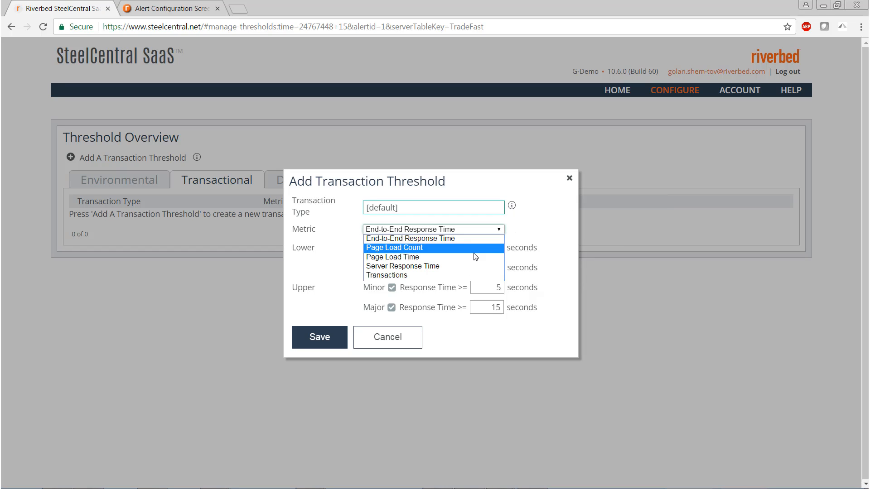
{"action": "left_click", "coordinate": [463, 266]}
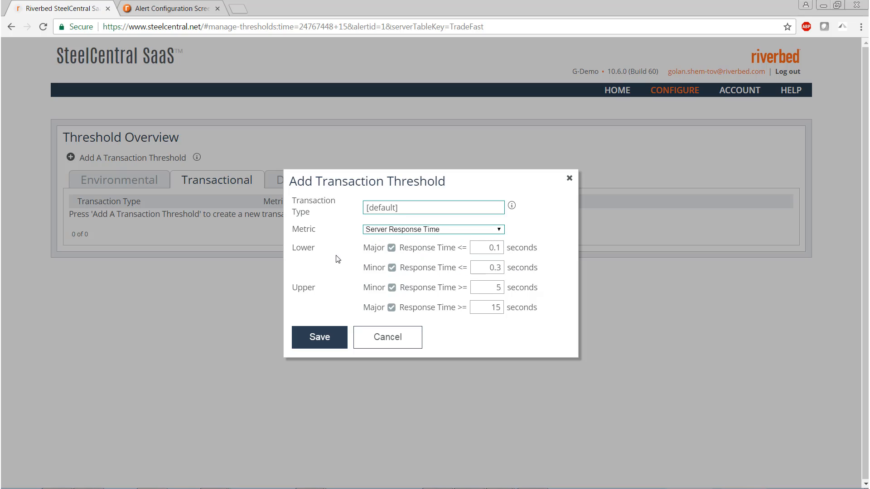
- Disable both lower limits, set the upper minor limit to 0.1 and major limit to 0.2 seconds, and save the threshold
{"action": "left_click", "coordinate": [391, 249]}
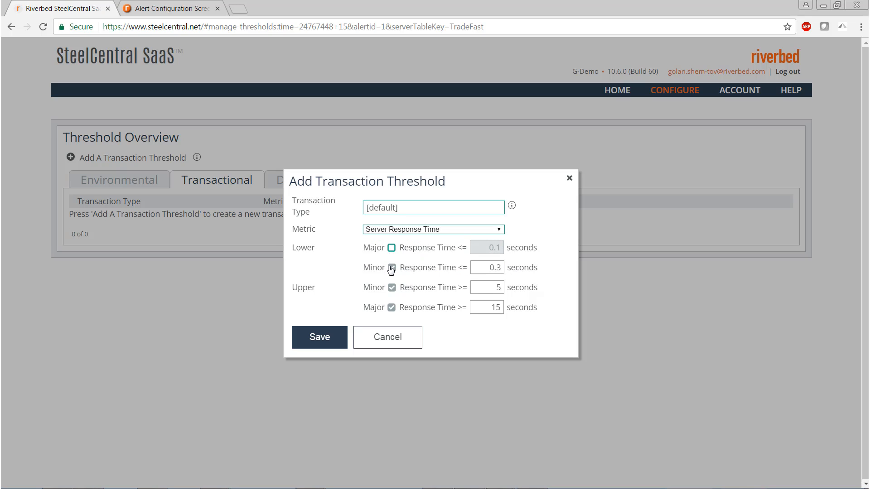
{"action": "left_click", "coordinate": [391, 267]}
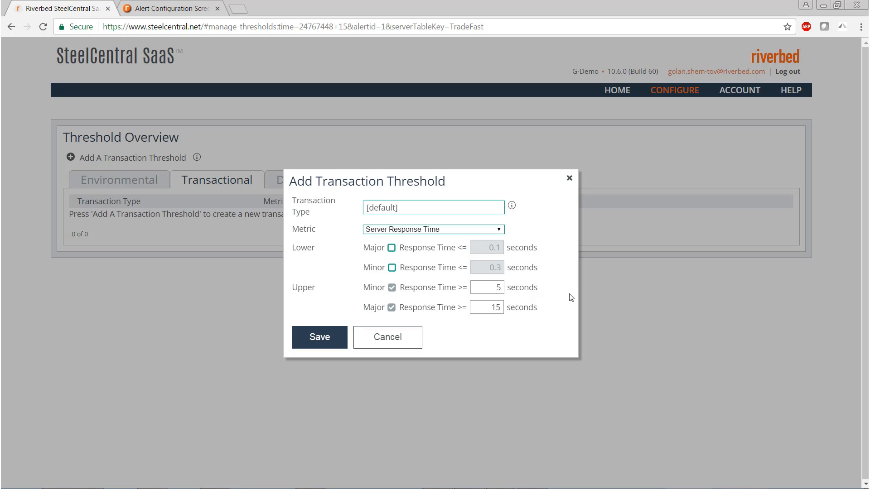
{"action": "double_click", "coordinate": [498, 287]}
{"action": "type", "text": "0.1"}
{"action": "key", "text": "Tab"}
{"action": "type", "text": "0.2"}
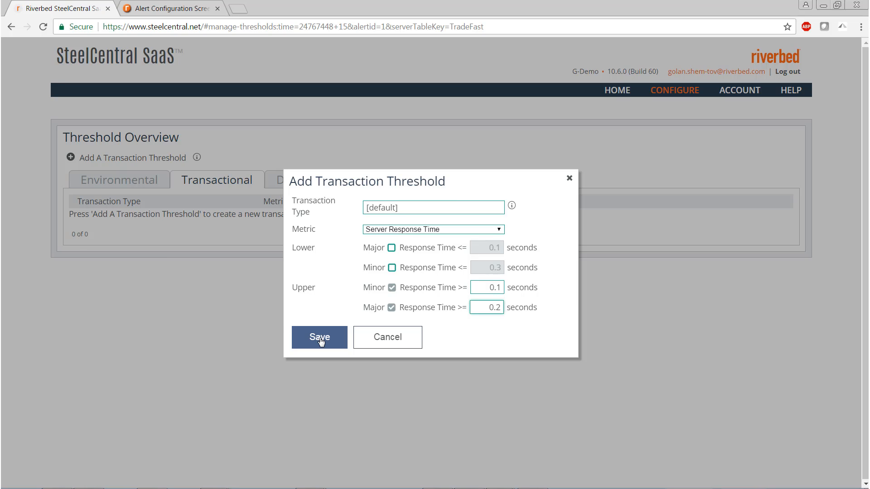
{"action": "left_click", "coordinate": [319, 339]}
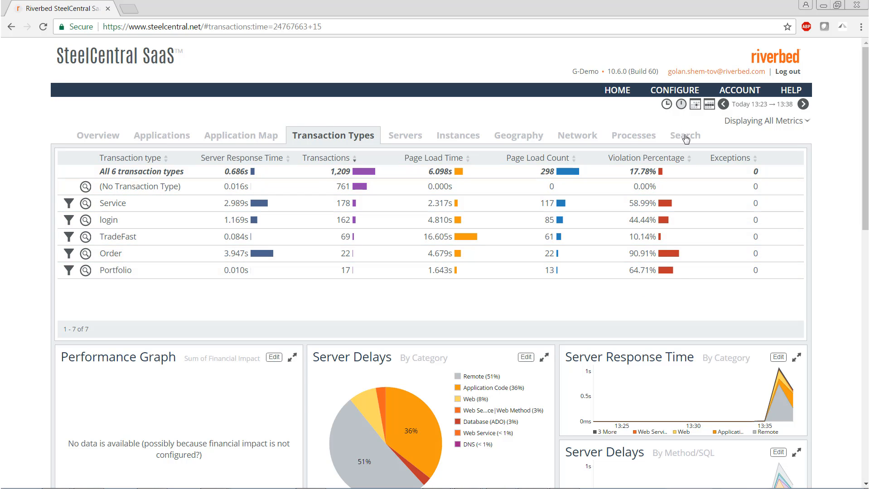
- Open the alert history and review the transactional alerts that were triggered
{"action": "mouse_move", "coordinate": [668, 98]}
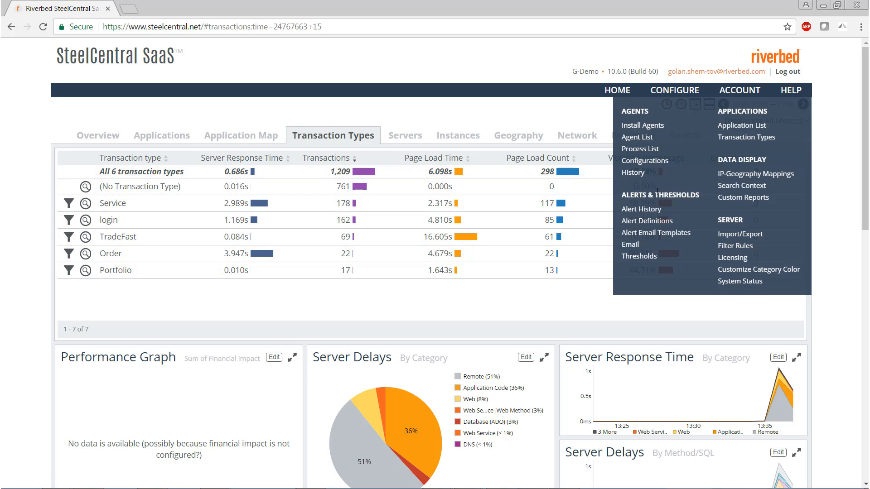
{"action": "left_click", "coordinate": [642, 209]}
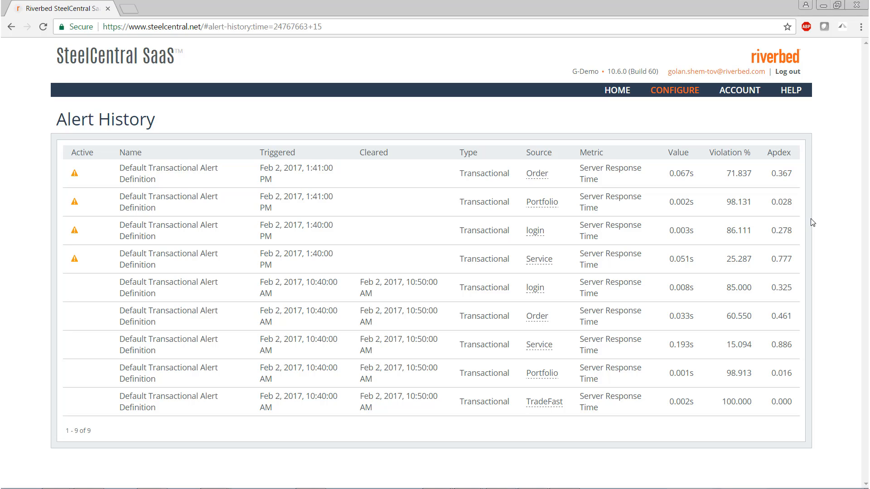
- Return to the home overview and check the color and size options of the Top Transaction Types chart
{"action": "left_click", "coordinate": [610, 94]}
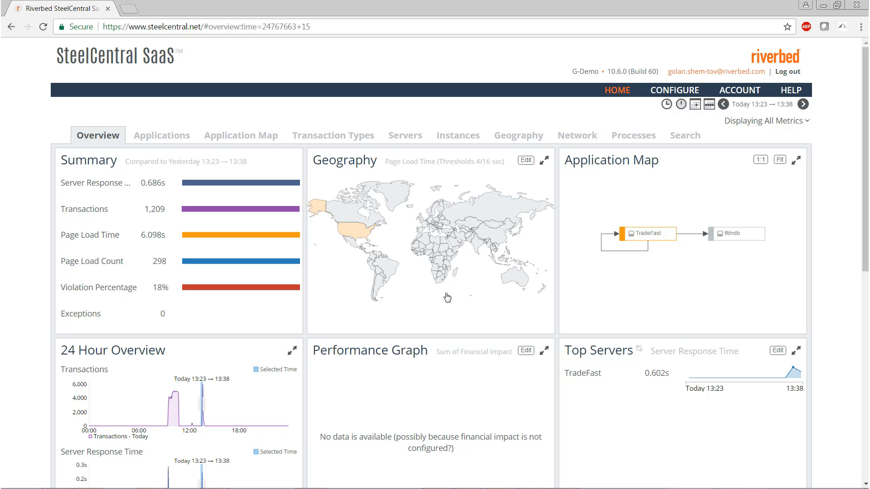
{"action": "scroll", "coordinate": [447, 297], "scroll_direction": "down", "scroll_amount": 9}
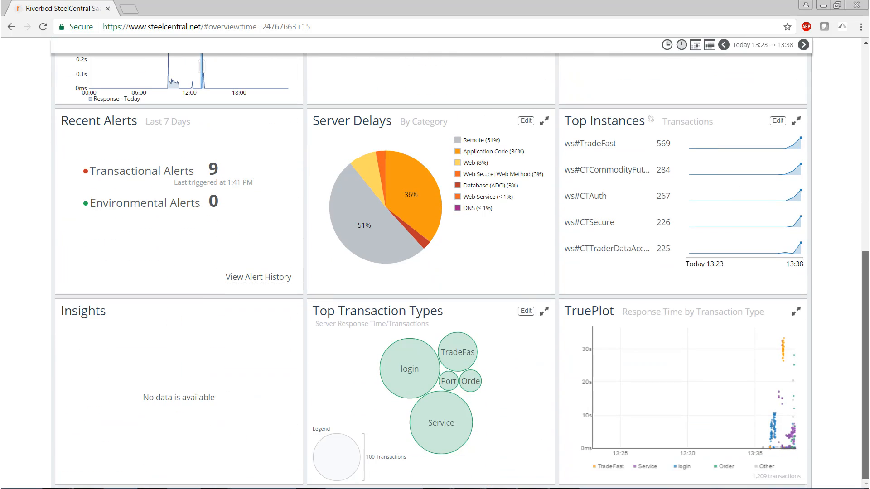
{"action": "left_click", "coordinate": [526, 311]}
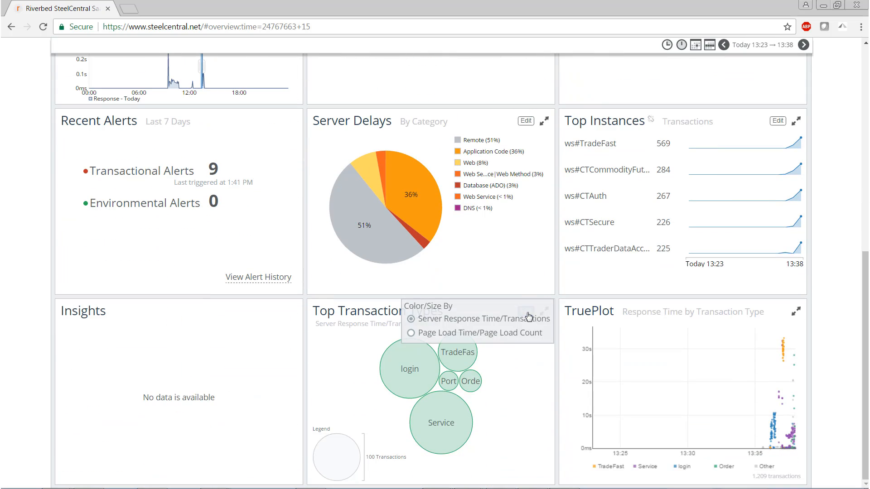
{"action": "left_click", "coordinate": [491, 335]}
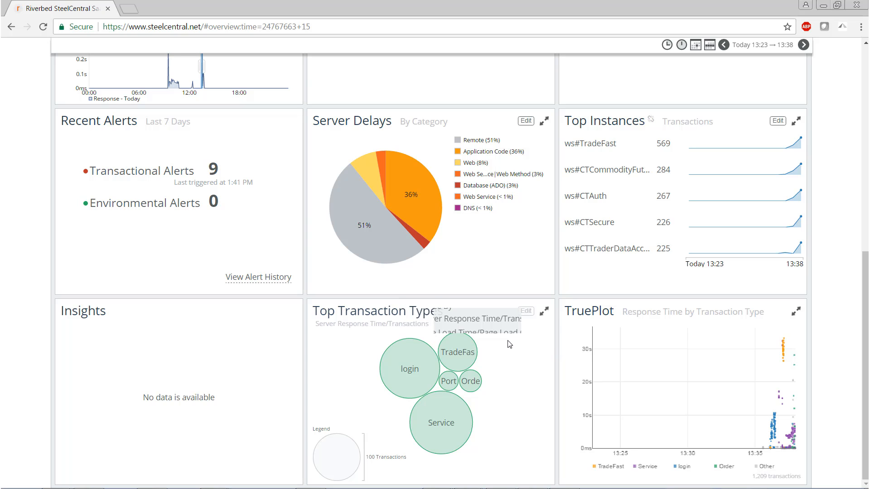